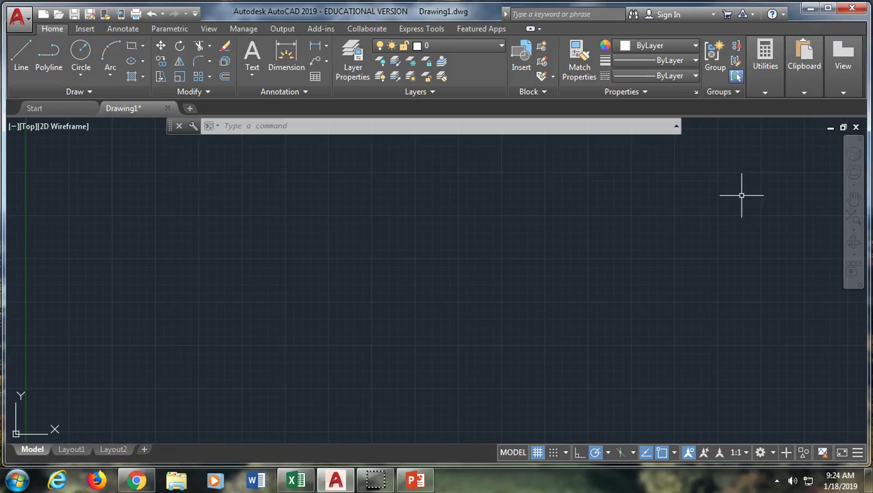
Open the Layer Properties Manager, with only layer 0, and move it below the ribbon.
{"action": "left_click", "coordinate": [746, 230]}
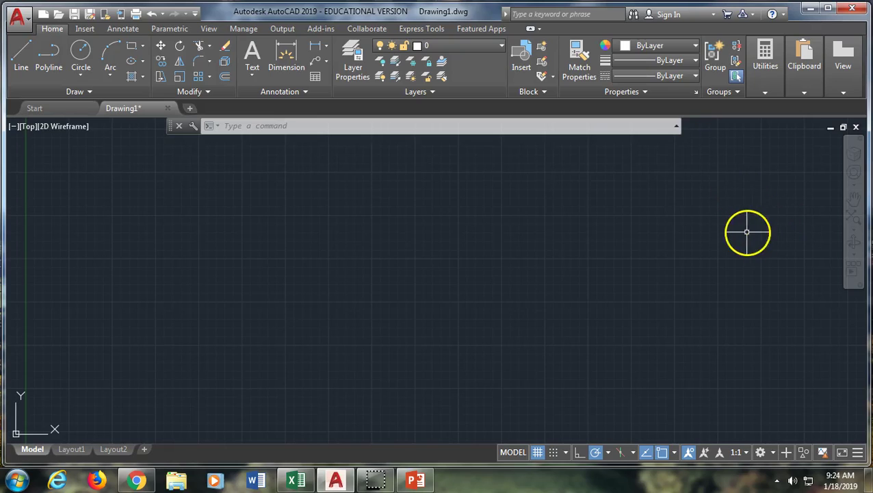
{"action": "left_click", "coordinate": [688, 231]}
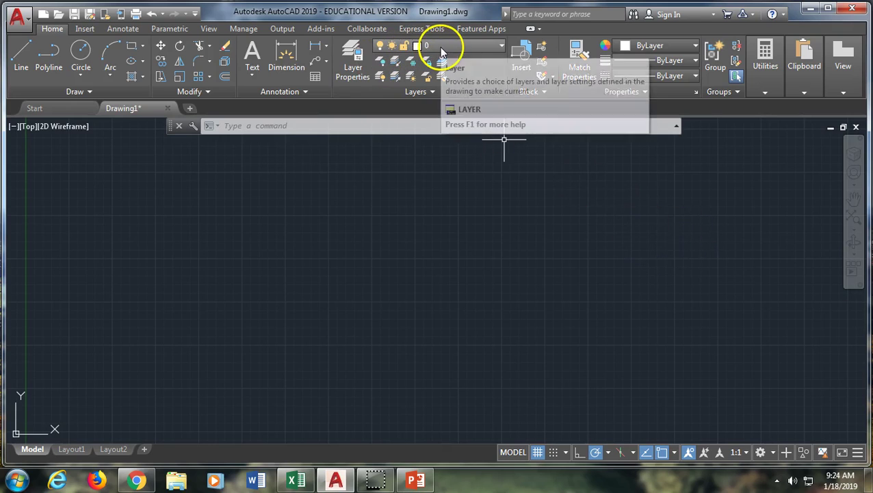
{"action": "left_click", "coordinate": [494, 47]}
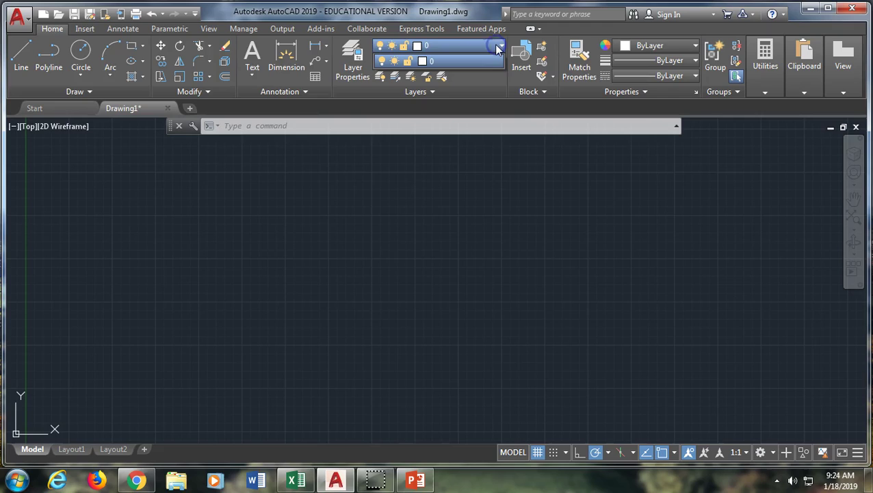
{"action": "left_click", "coordinate": [497, 47]}
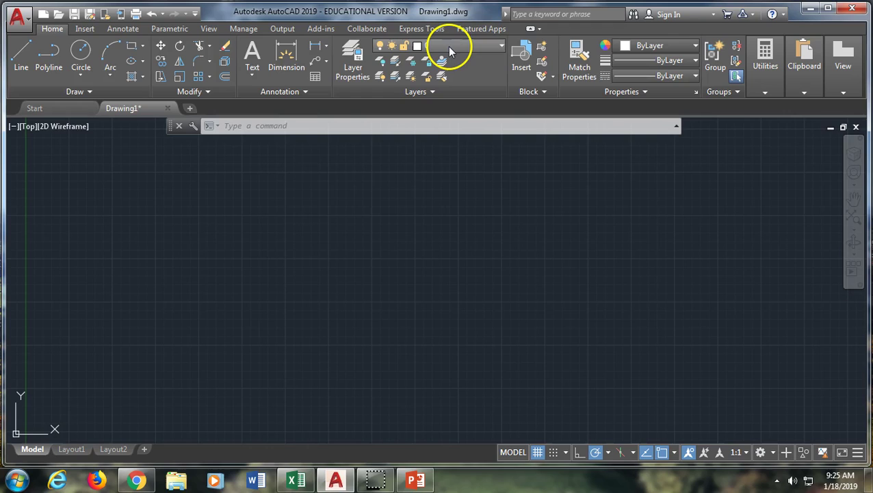
{"action": "left_click", "coordinate": [353, 65]}
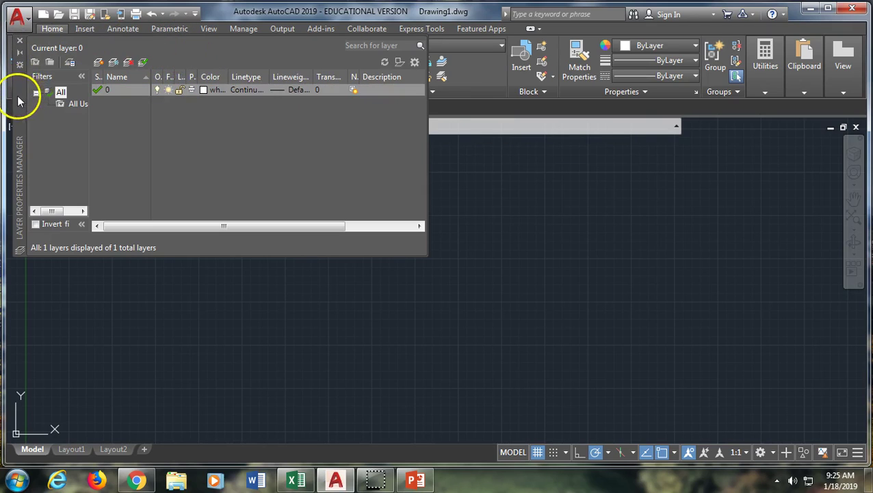
{"action": "left_click_drag", "start_coordinate": [19, 100], "coordinate": [77, 205]}
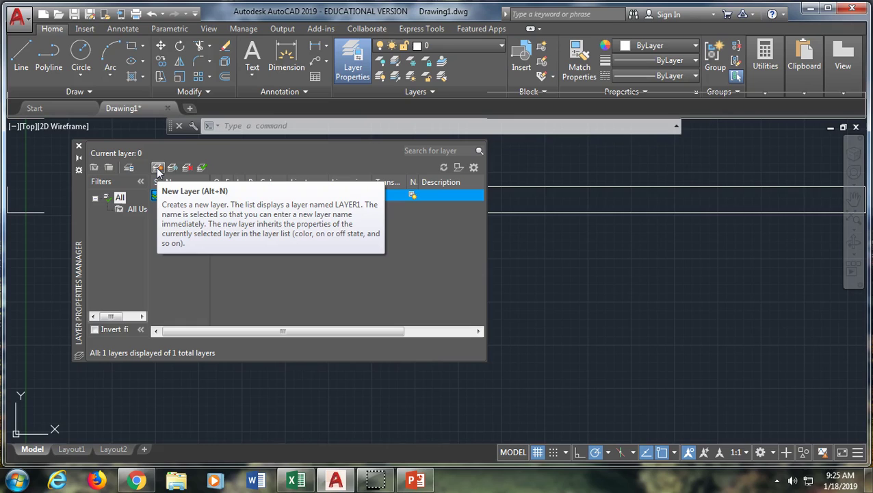
Create a new layer named Object with a 0.35 mm lineweight.
{"action": "left_click", "coordinate": [156, 167]}
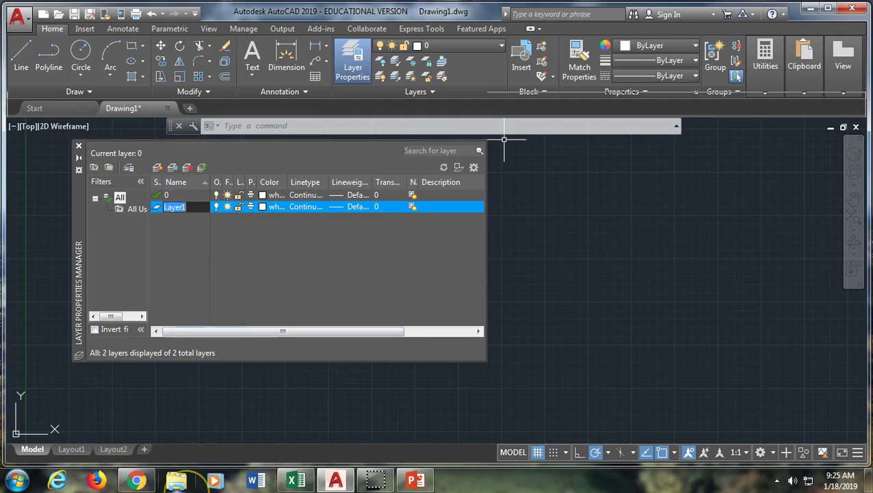
{"action": "type", "text": "Object"}
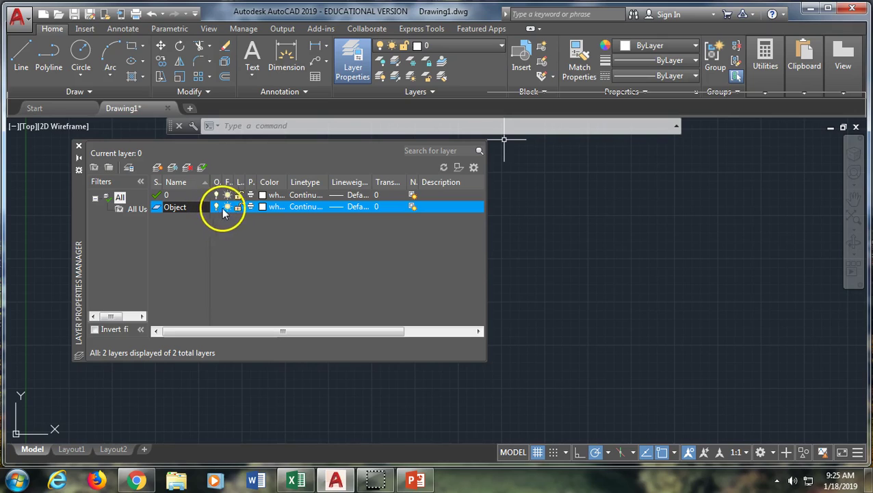
{"action": "key", "text": "Return"}
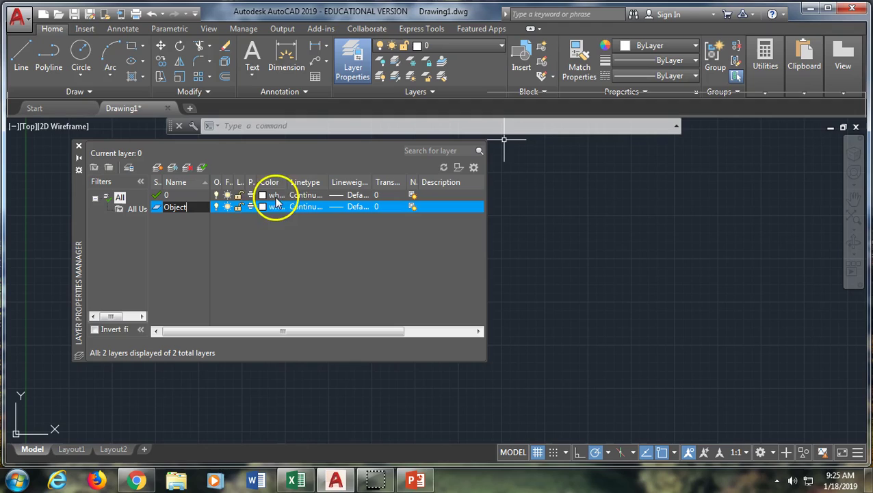
{"action": "left_click", "coordinate": [263, 206]}
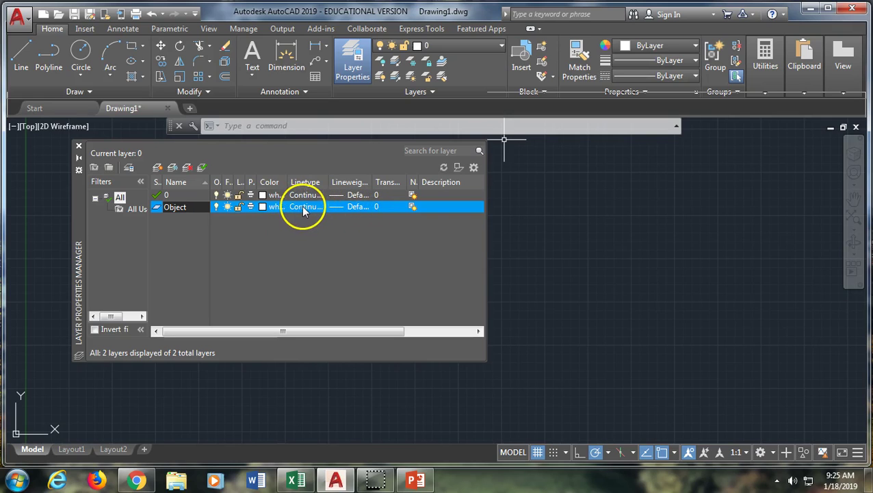
{"action": "left_click", "coordinate": [350, 207]}
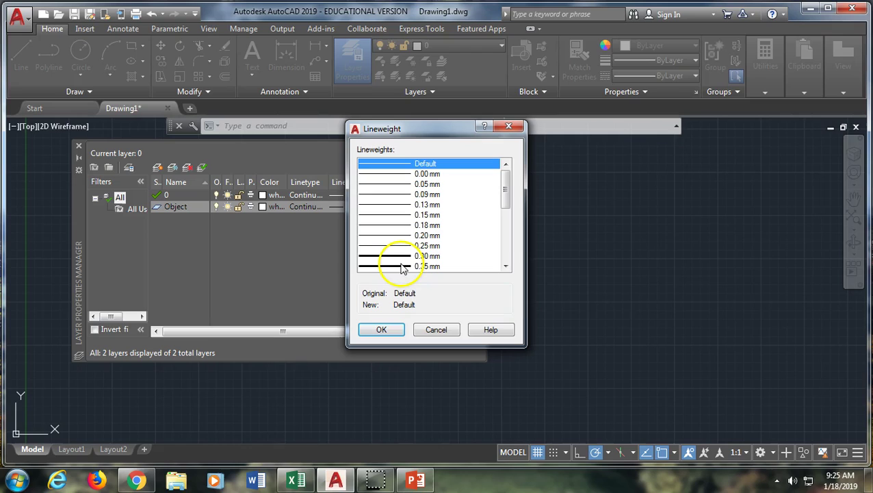
{"action": "left_click", "coordinate": [396, 266]}
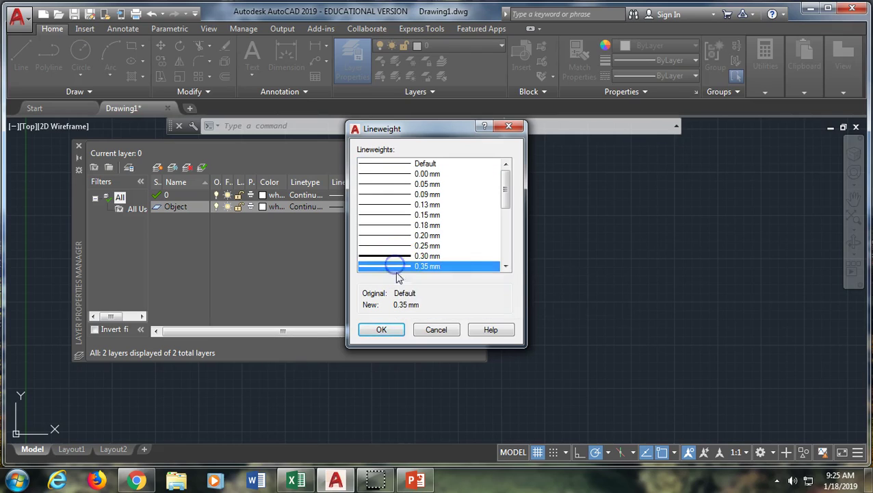
{"action": "left_click", "coordinate": [385, 330]}
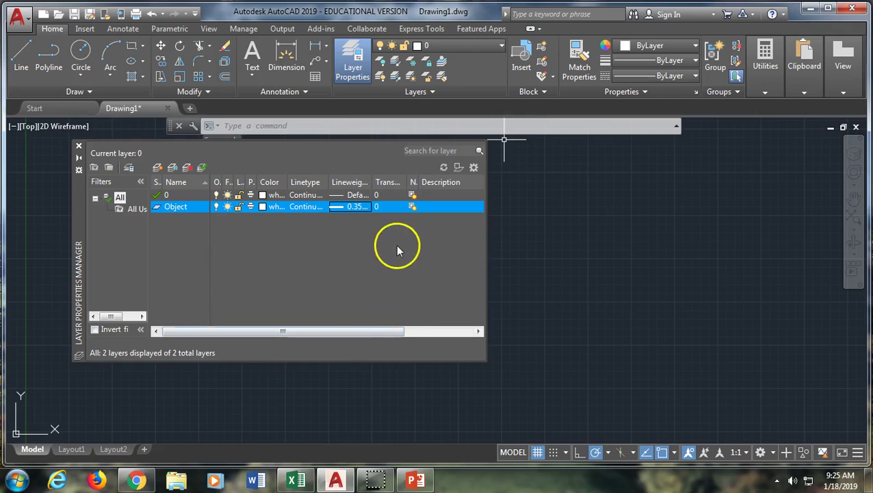
Create another new layer and keep its lineweight at Default.
{"action": "left_click", "coordinate": [158, 168]}
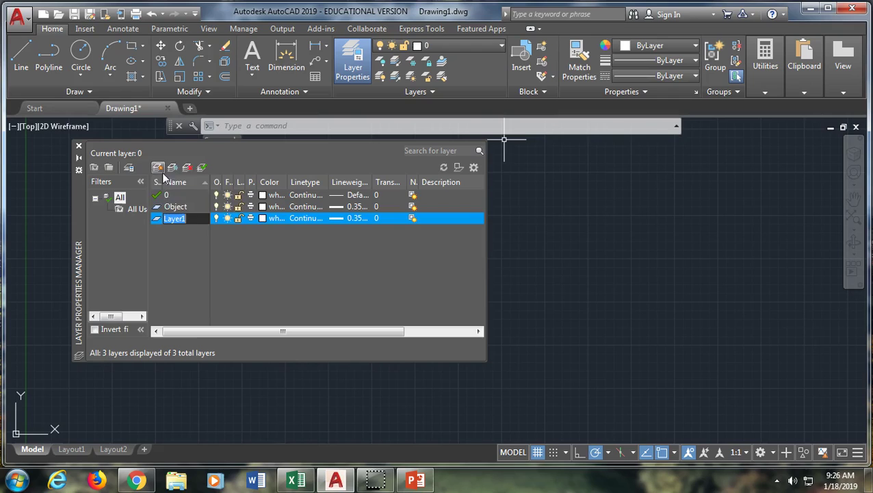
{"action": "left_click", "coordinate": [340, 218]}
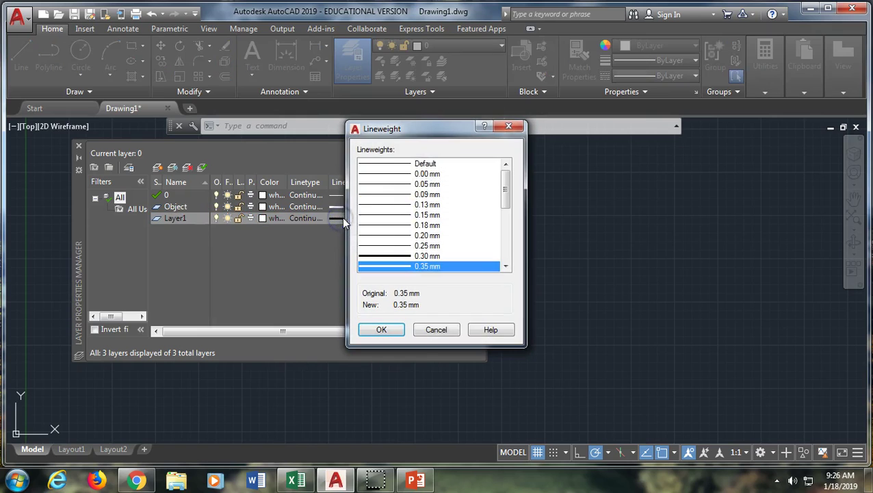
{"action": "left_click", "coordinate": [398, 163]}
{"action": "left_click", "coordinate": [383, 330]}
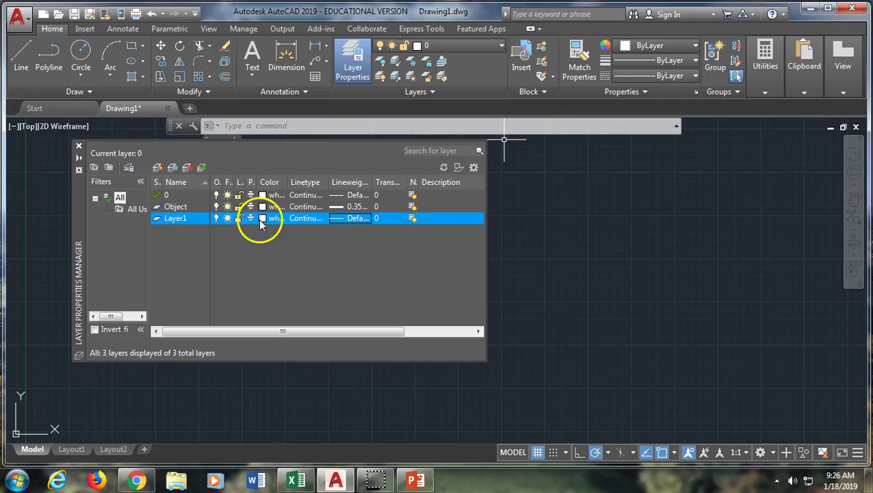
Make the new layer current and rename it Dimension.
{"action": "double_click", "coordinate": [176, 219]}
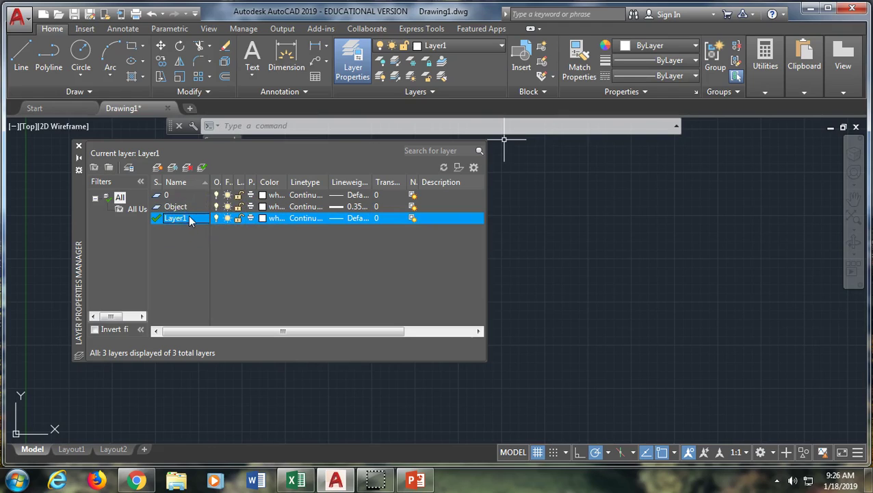
{"action": "left_click", "coordinate": [190, 218]}
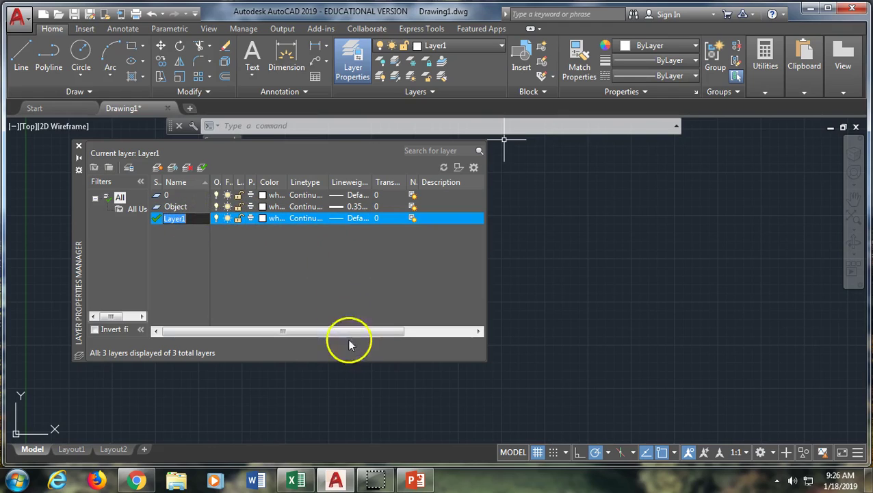
{"action": "key", "text": "BackSpace"}
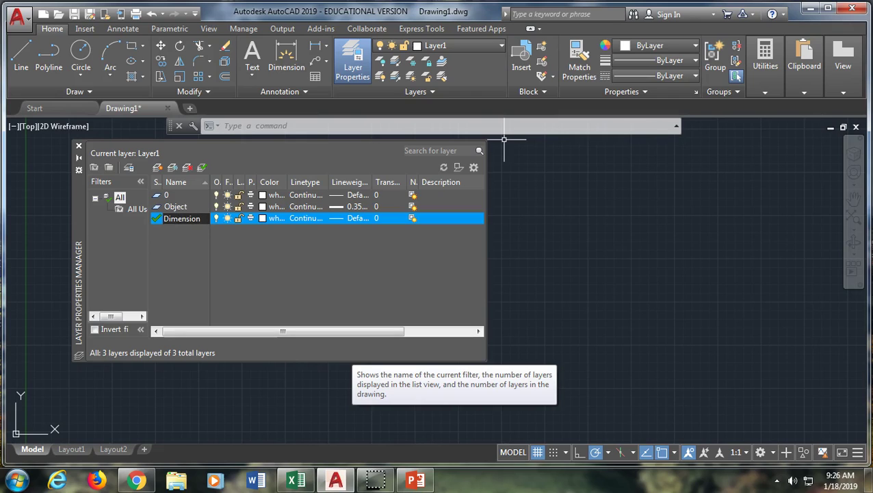
{"action": "type", "text": "Dimension"}
{"action": "left_click", "coordinate": [308, 220]}
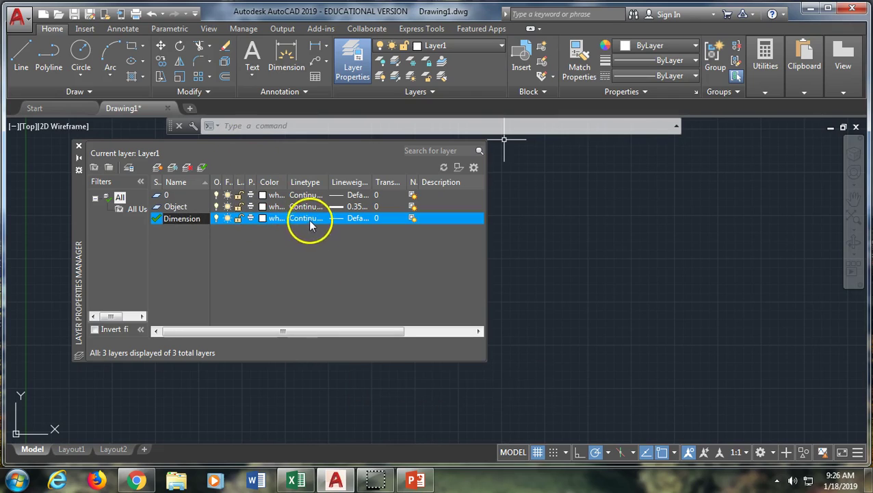
Set the Dimension layer's colour to cyan.
{"action": "left_click", "coordinate": [263, 218]}
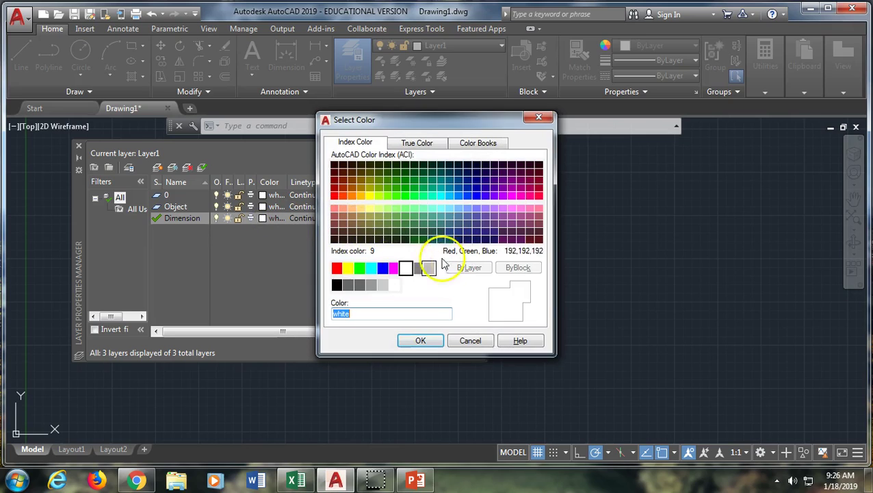
{"action": "left_click", "coordinate": [371, 268]}
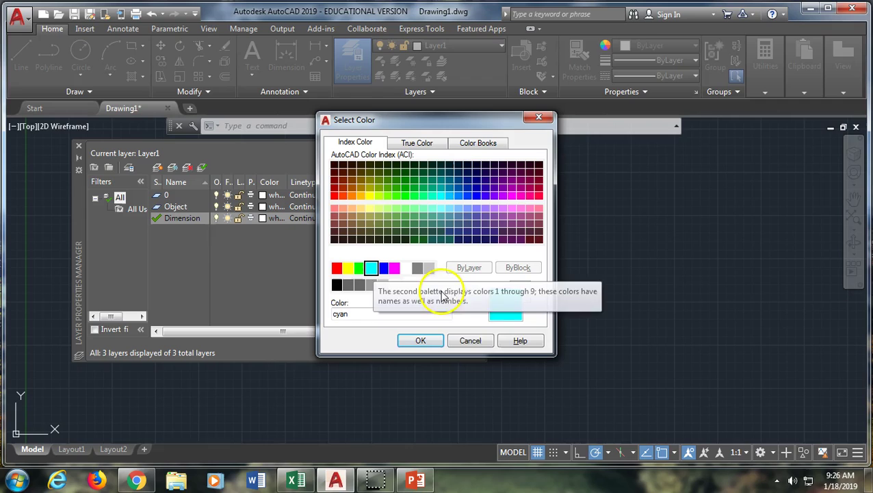
{"action": "left_click", "coordinate": [419, 342]}
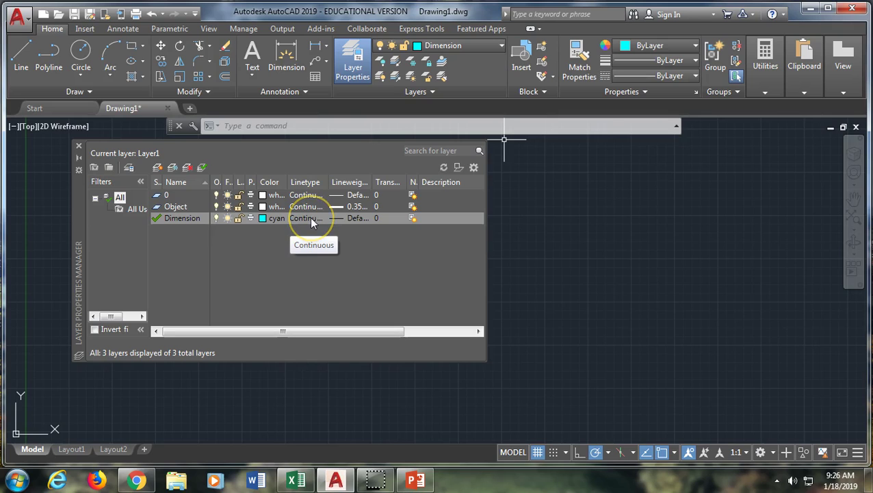
Load the CENTER linetype and assign it to the Dimension layer.
{"action": "left_click", "coordinate": [310, 218]}
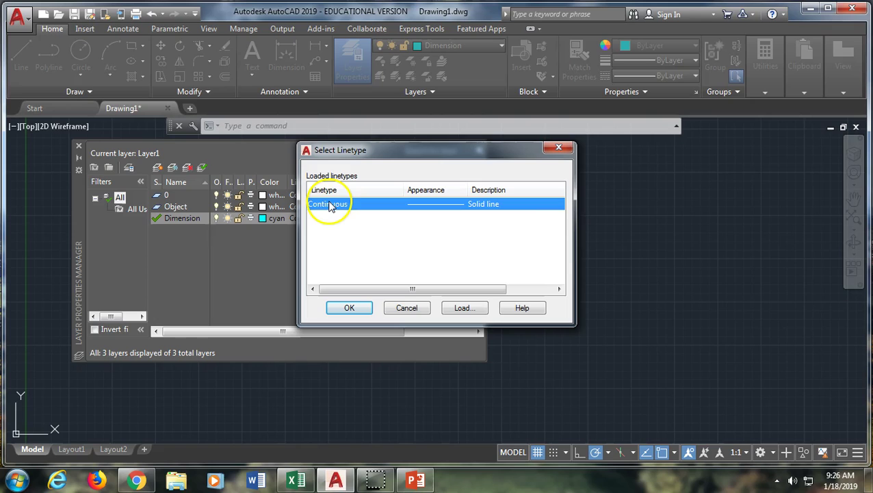
{"action": "left_click", "coordinate": [462, 308]}
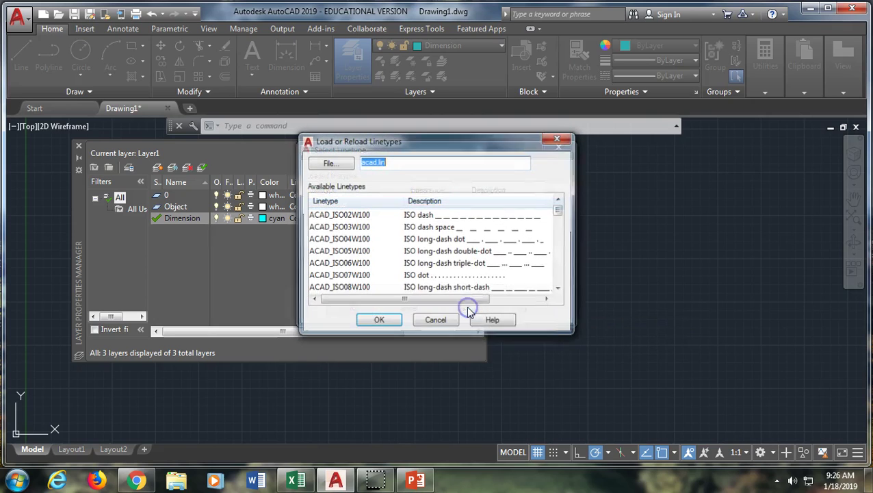
{"action": "left_click", "coordinate": [561, 271]}
{"action": "left_click", "coordinate": [562, 271]}
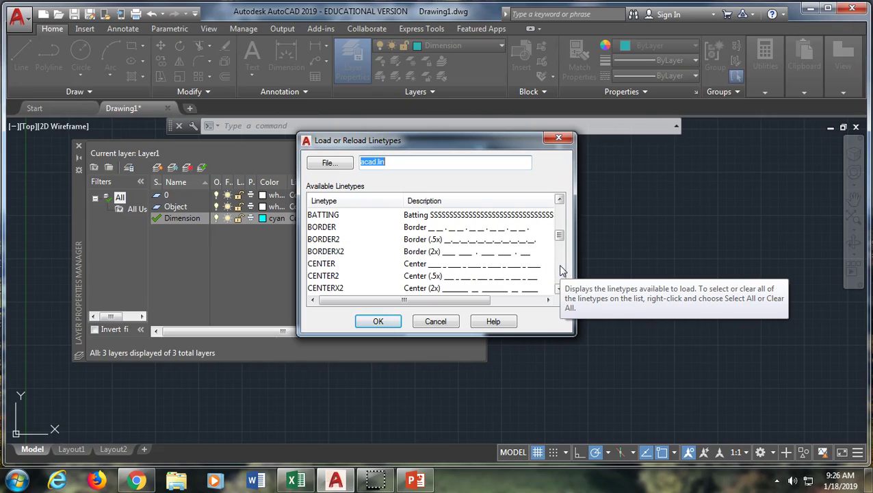
{"action": "left_click", "coordinate": [327, 264]}
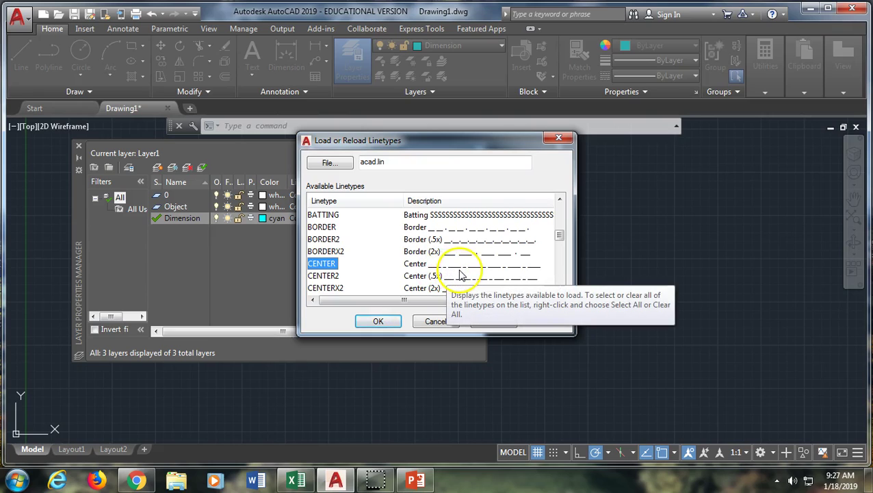
{"action": "left_click", "coordinate": [369, 321]}
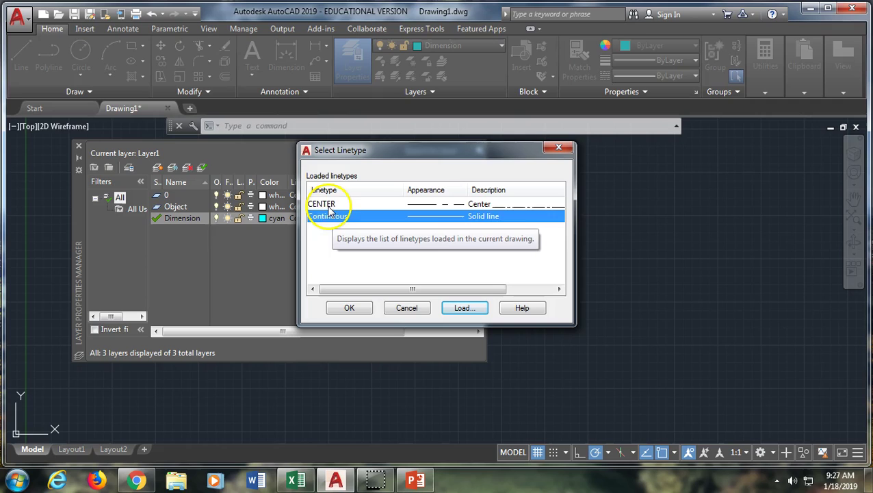
{"action": "left_click", "coordinate": [322, 204]}
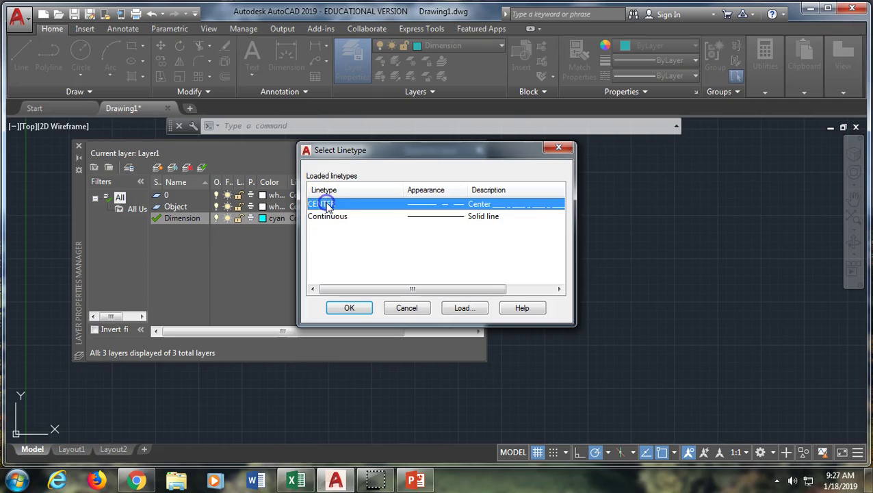
{"action": "left_click", "coordinate": [350, 309]}
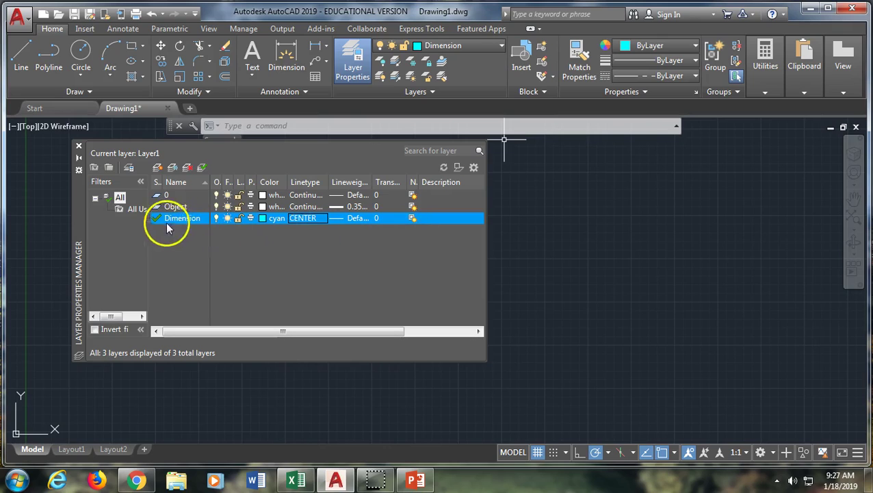
Create a new layer named Hidden and colour it red.
{"action": "left_click", "coordinate": [156, 167]}
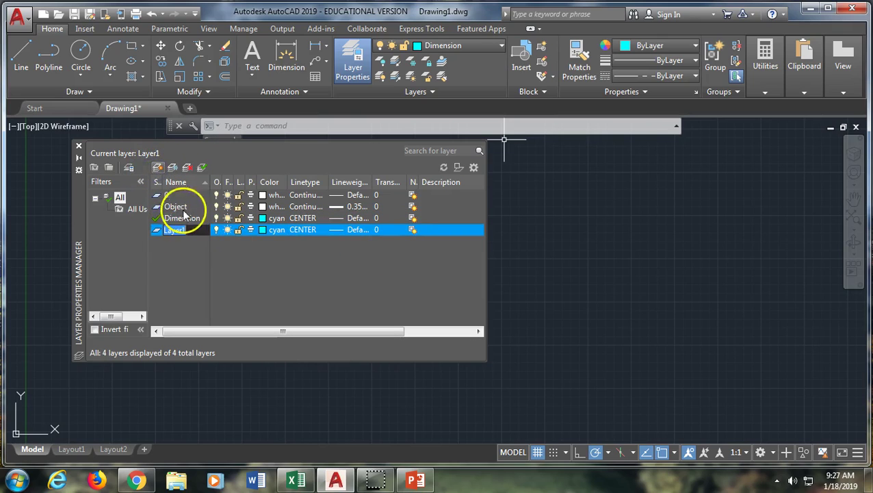
{"action": "type", "text": "Hidden"}
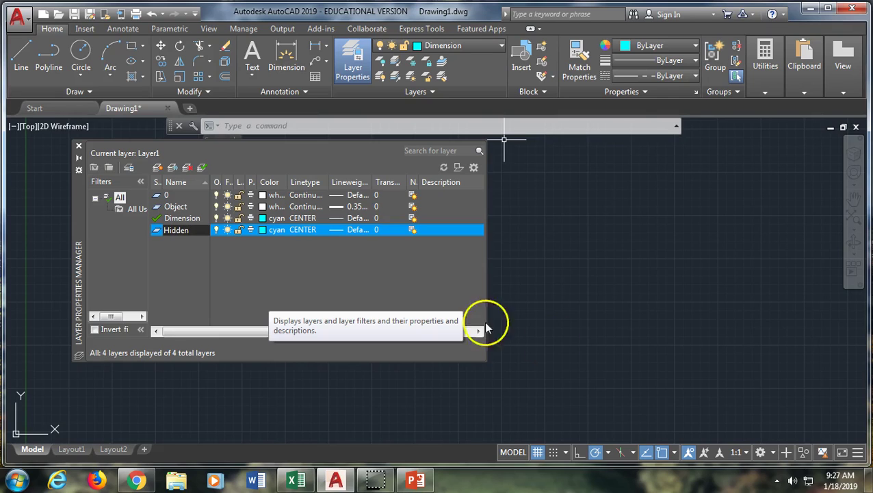
{"action": "left_click", "coordinate": [262, 233]}
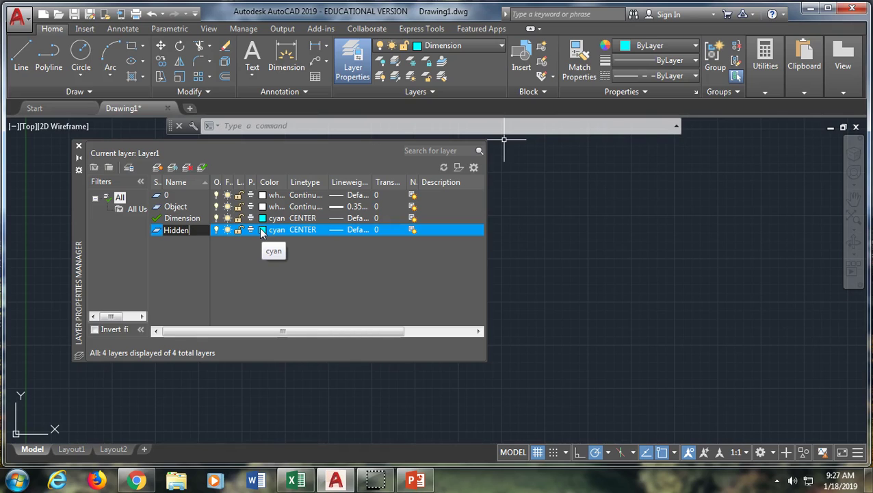
{"action": "left_click", "coordinate": [260, 232]}
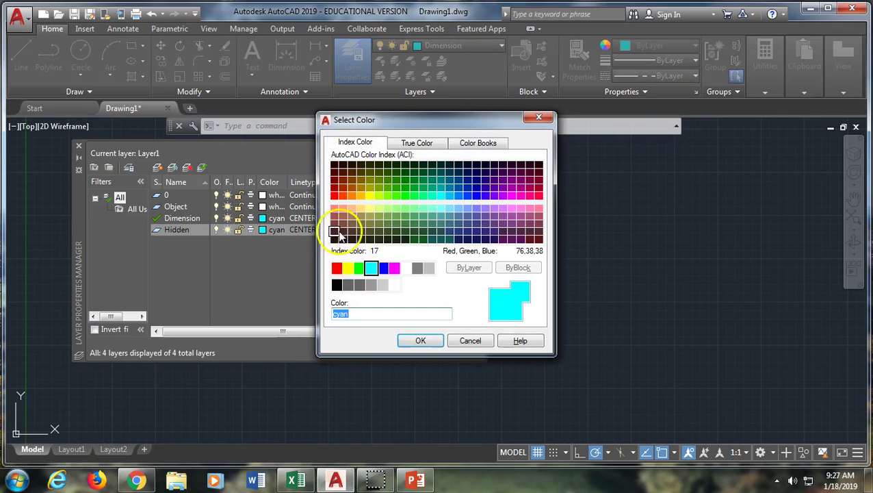
{"action": "left_click", "coordinate": [336, 268]}
{"action": "left_click", "coordinate": [422, 341]}
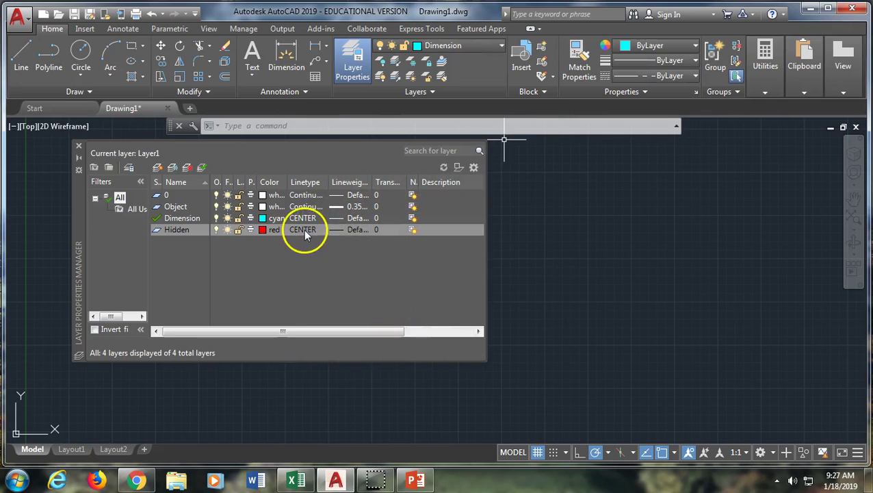
Load the HIDDEN linetype and assign it to the Hidden layer.
{"action": "left_click", "coordinate": [304, 229]}
{"action": "left_click", "coordinate": [464, 308]}
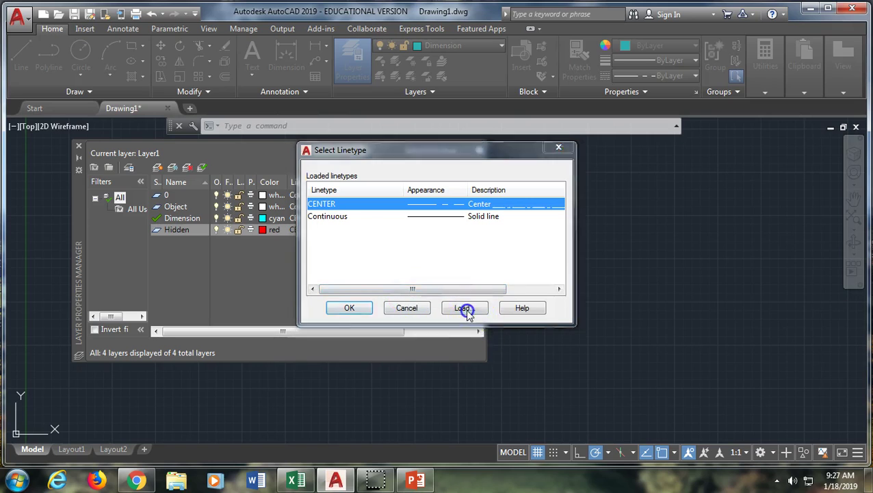
{"action": "left_click", "coordinate": [560, 273]}
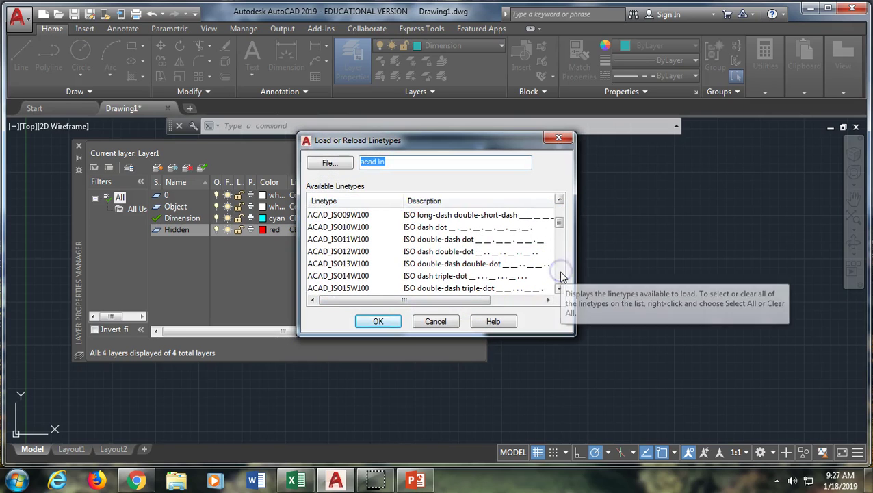
{"action": "left_click", "coordinate": [561, 275]}
{"action": "left_click", "coordinate": [562, 275]}
{"action": "left_click", "coordinate": [561, 275]}
{"action": "left_click", "coordinate": [561, 275]}
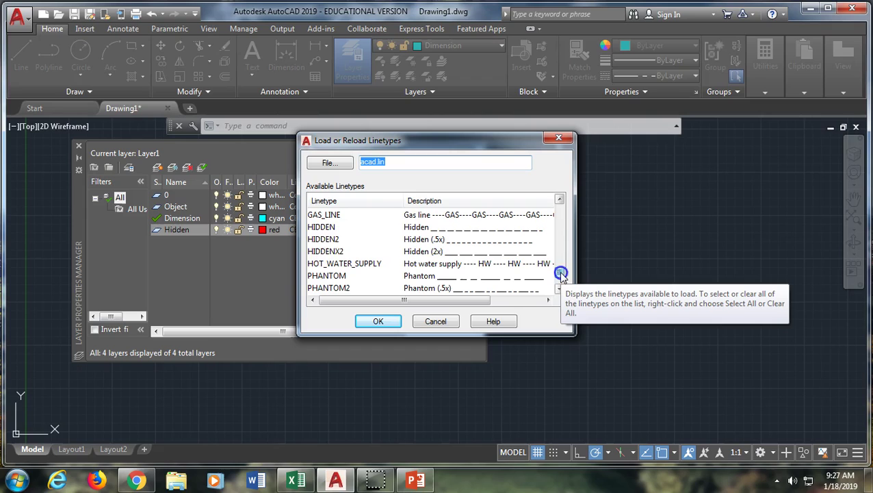
{"action": "left_click", "coordinate": [331, 228]}
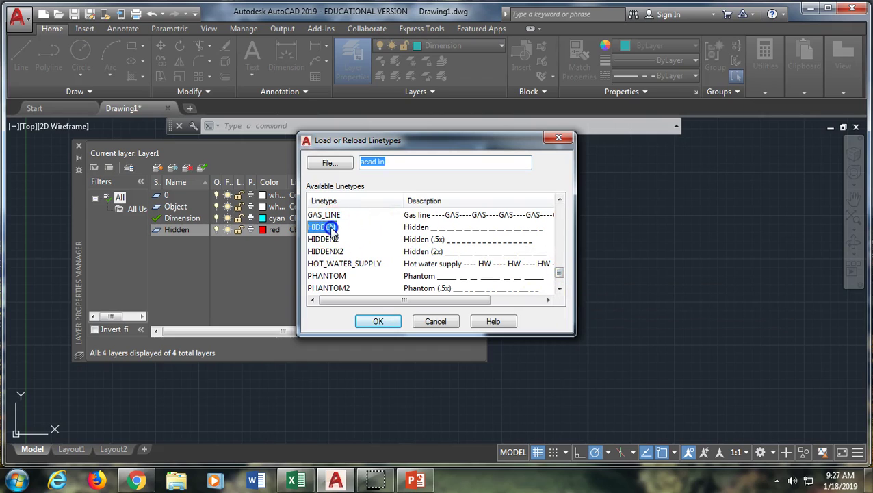
{"action": "left_click", "coordinate": [377, 323]}
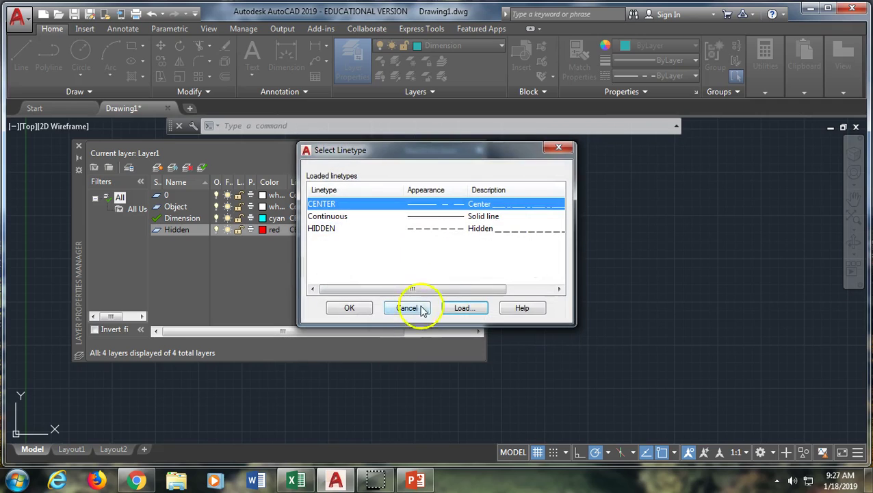
{"action": "left_click", "coordinate": [367, 228]}
{"action": "left_click", "coordinate": [351, 307]}
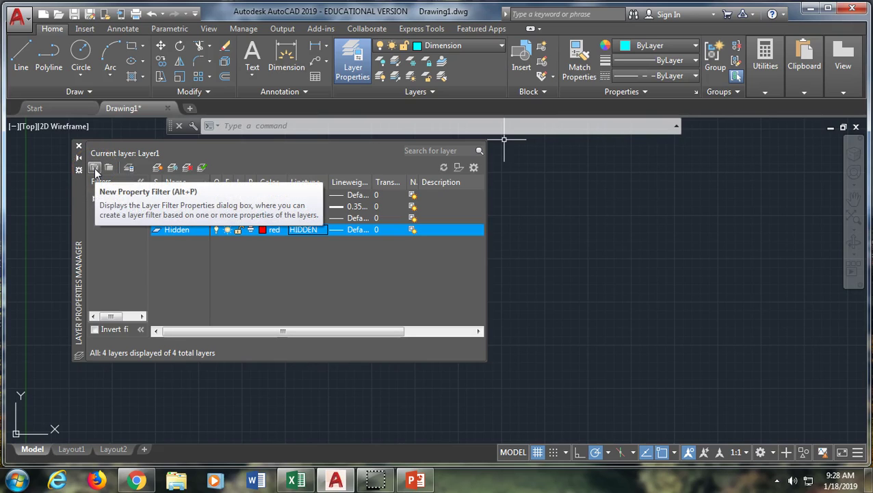
Start a new layer filter with a colour condition, then cancel it unsaved.
{"action": "left_click", "coordinate": [94, 169]}
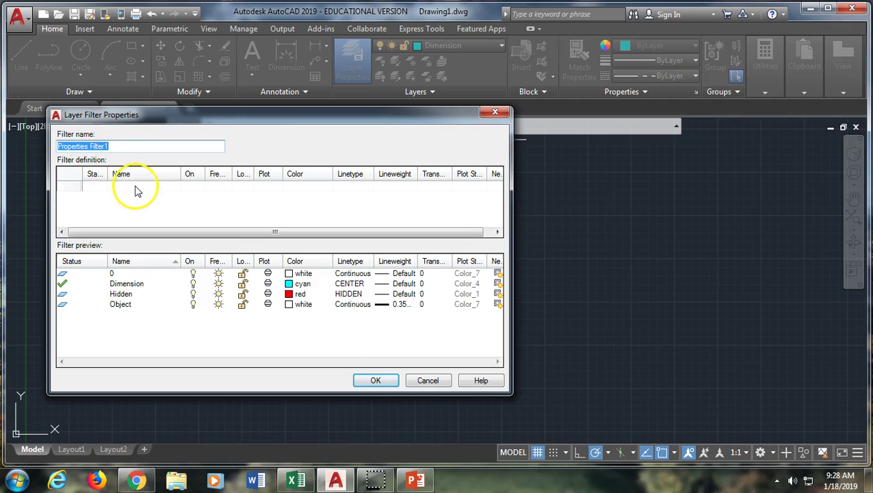
{"action": "left_click", "coordinate": [298, 188]}
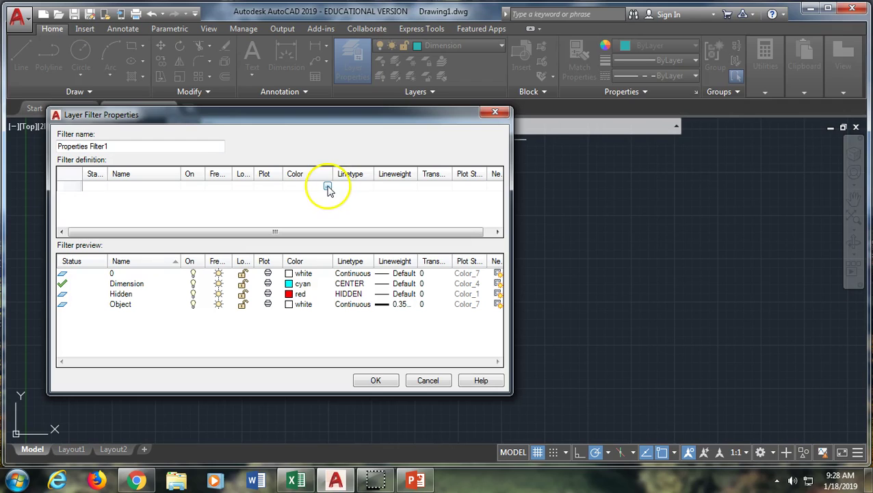
{"action": "left_click", "coordinate": [328, 188]}
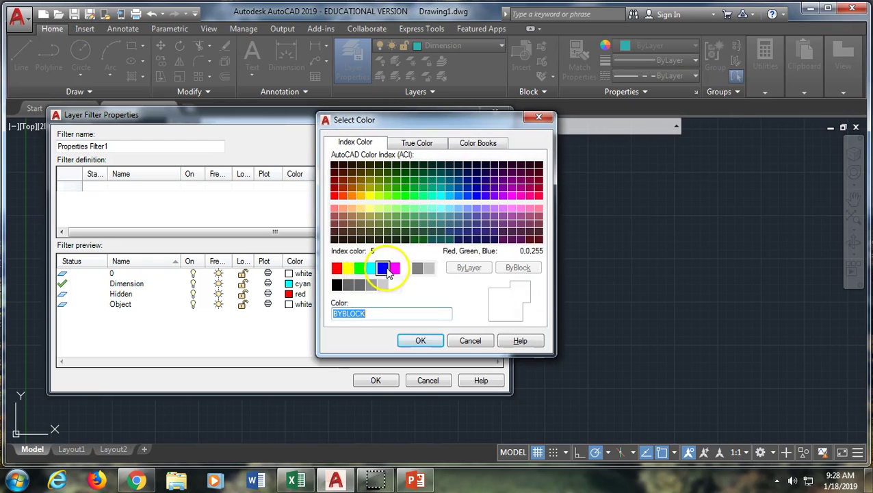
{"action": "left_click", "coordinate": [472, 341]}
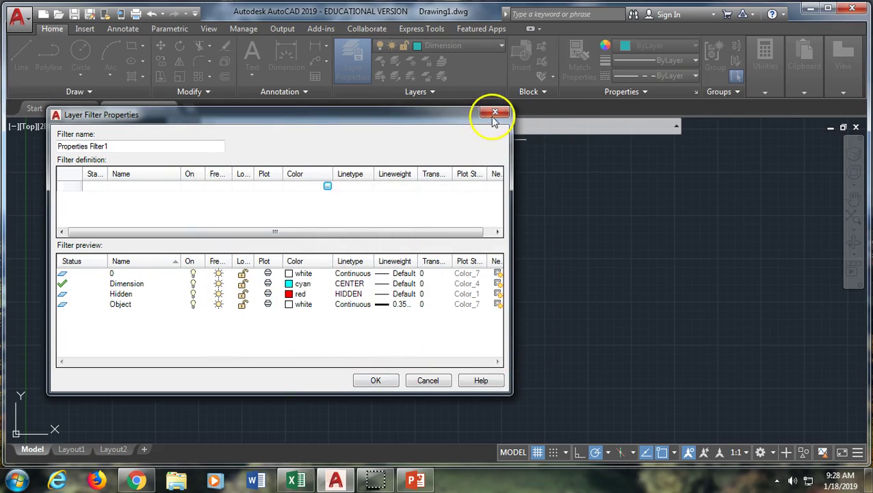
{"action": "left_click", "coordinate": [426, 379]}
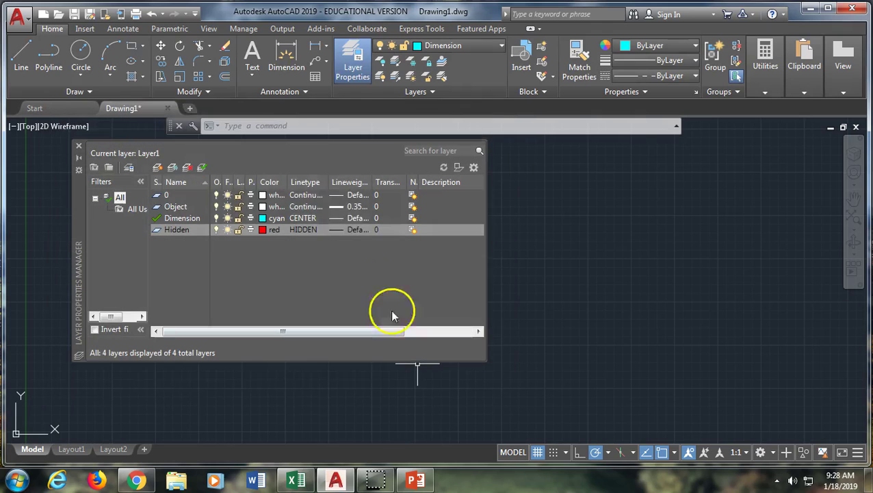
Close the Layer Properties Manager and make Object the current layer.
{"action": "left_click", "coordinate": [79, 146]}
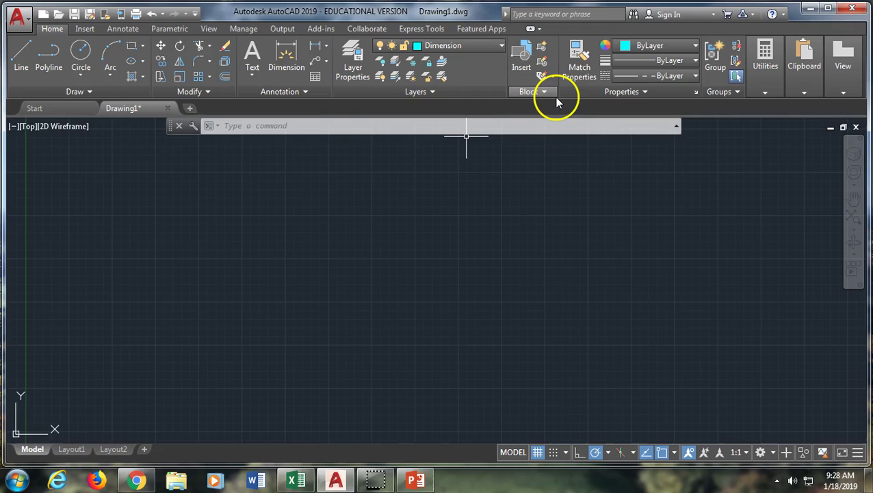
{"action": "left_click", "coordinate": [501, 47]}
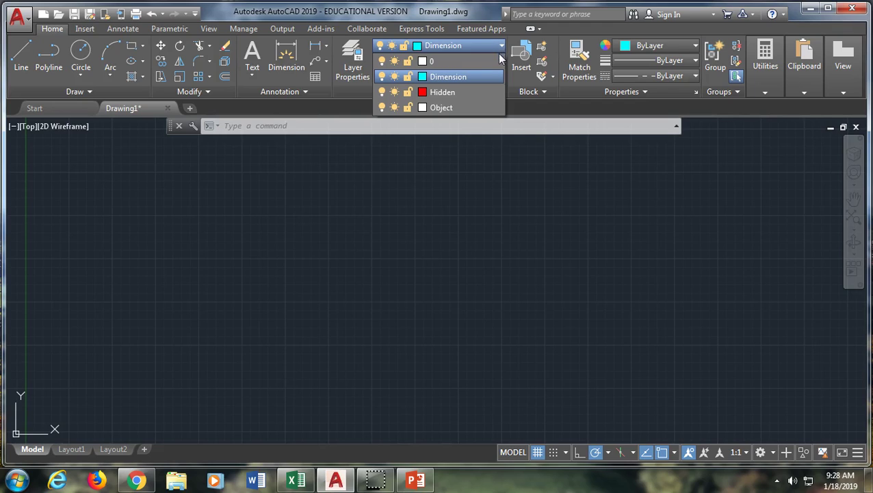
{"action": "left_click", "coordinate": [474, 111]}
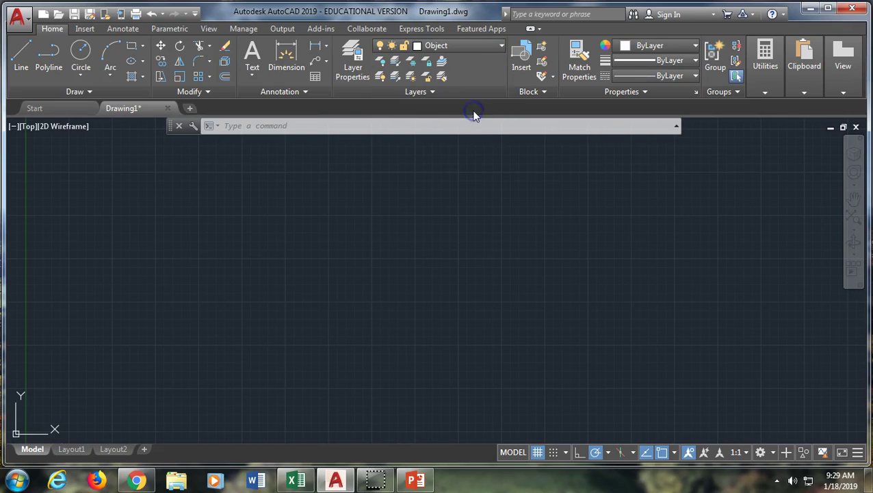
{"action": "left_click", "coordinate": [502, 46]}
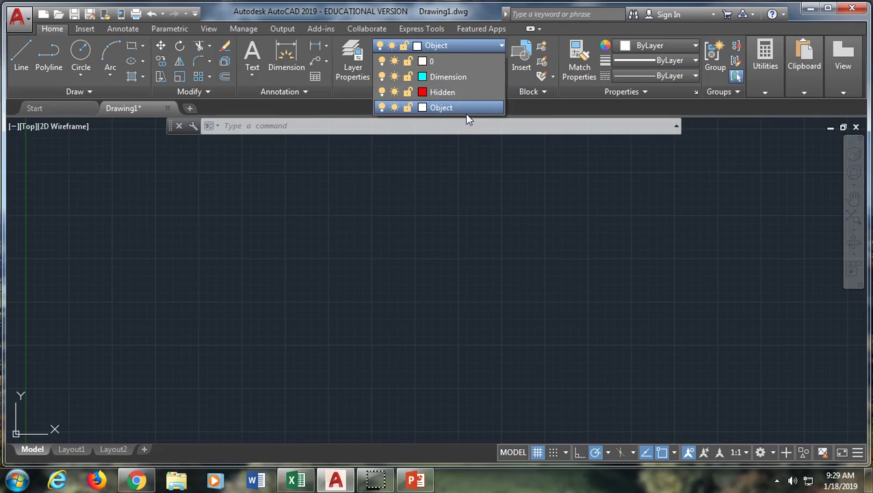
Draw a closed five-corner line outline with a middle notch, ending at its start point.
{"action": "left_click", "coordinate": [18, 62]}
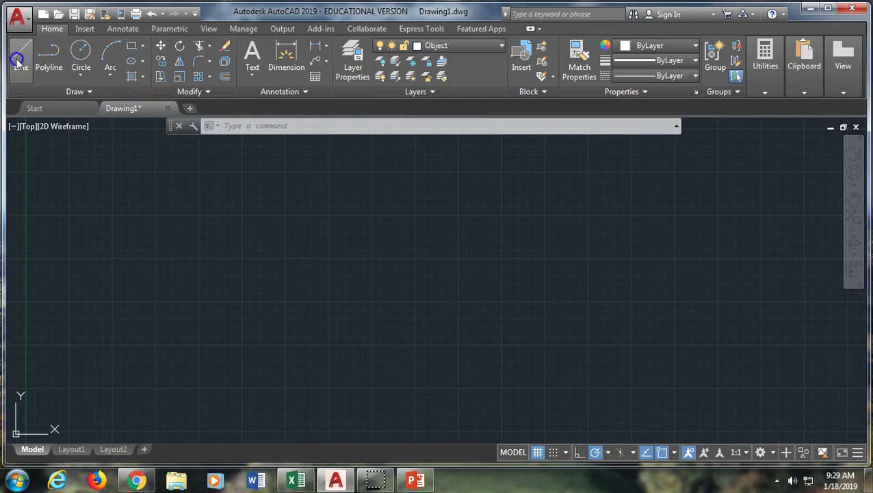
{"action": "left_click", "coordinate": [20, 62]}
{"action": "left_click", "coordinate": [219, 183]}
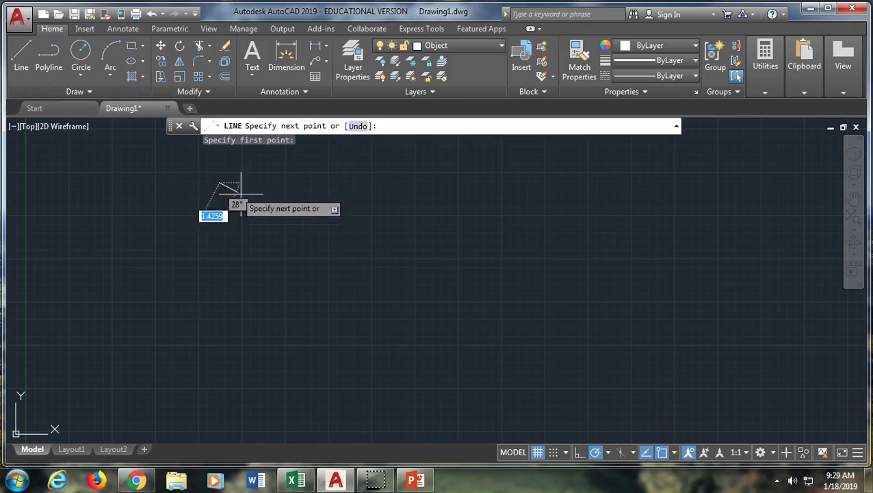
{"action": "left_click", "coordinate": [384, 317]}
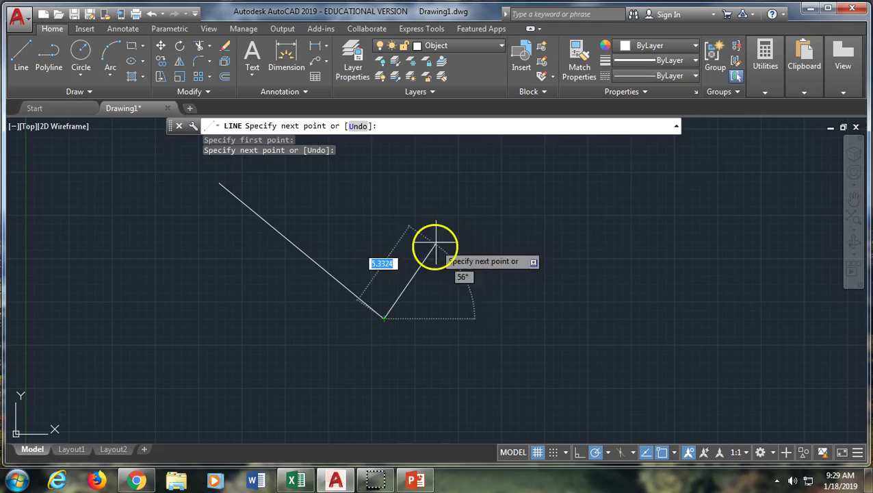
{"action": "left_click", "coordinate": [457, 208]}
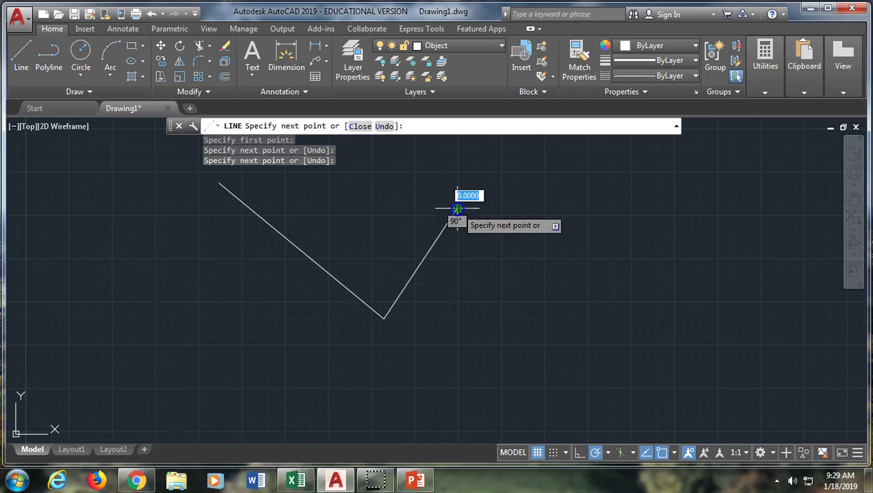
{"action": "left_click", "coordinate": [650, 344]}
{"action": "left_click", "coordinate": [219, 378]}
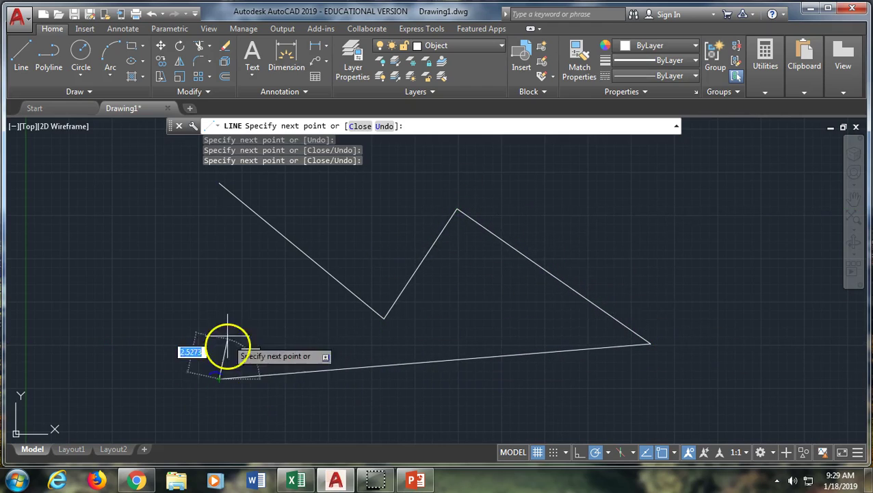
{"action": "left_click", "coordinate": [219, 184]}
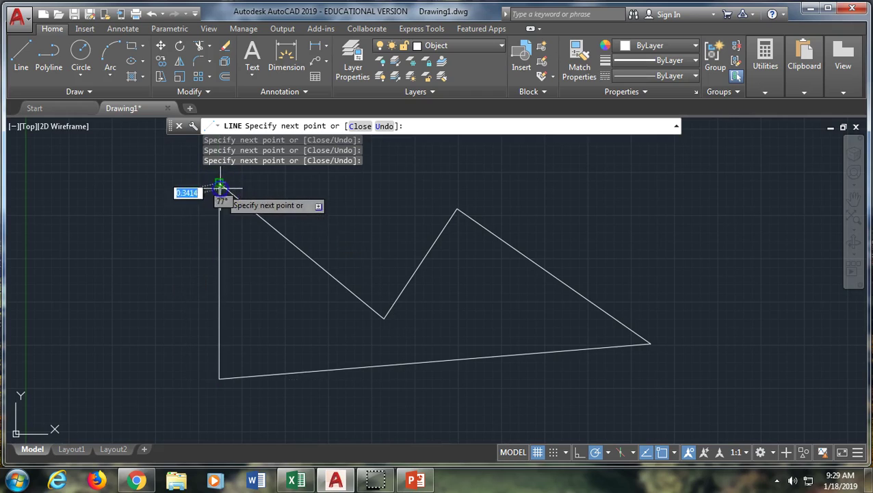
{"action": "key", "text": "Return"}
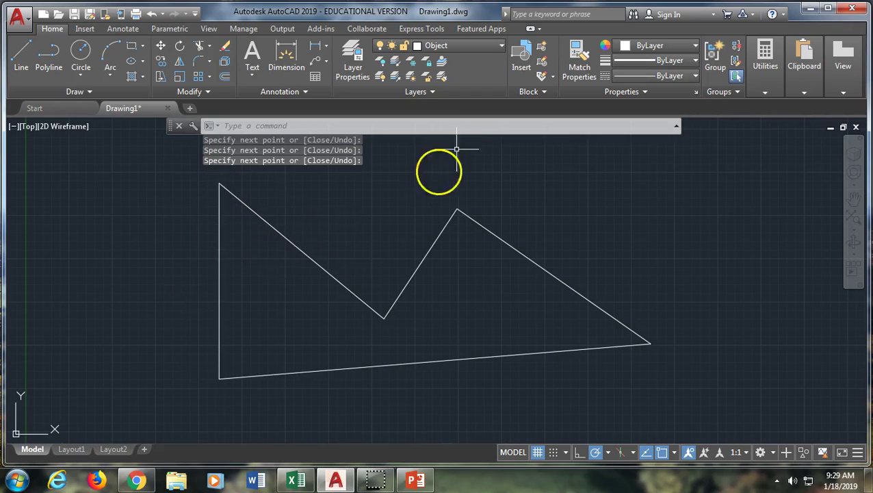
Switch to the Hidden layer and draw a closed four-corner dashed shape over the outline.
{"action": "left_click", "coordinate": [494, 46]}
{"action": "left_click", "coordinate": [469, 92]}
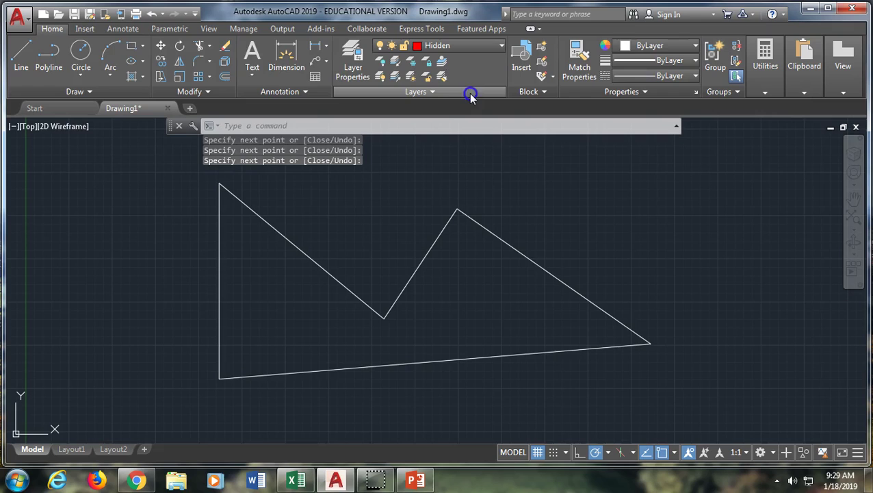
{"action": "left_click", "coordinate": [22, 65]}
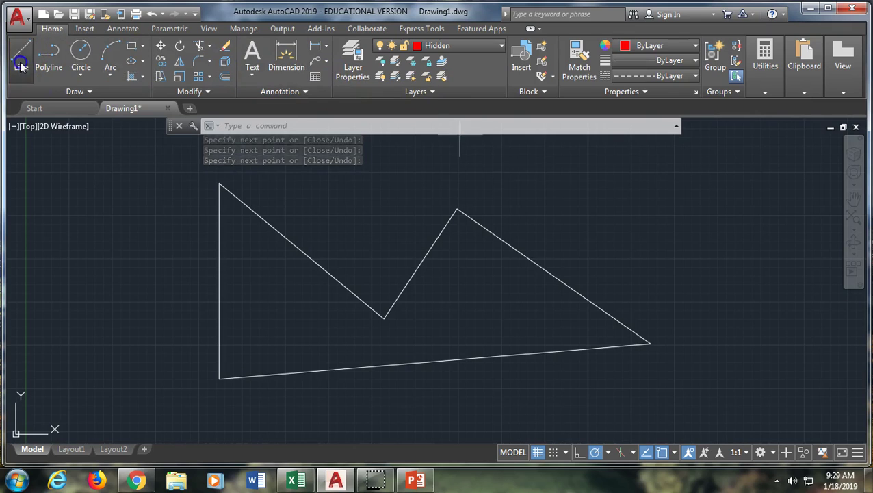
{"action": "left_click", "coordinate": [348, 180]}
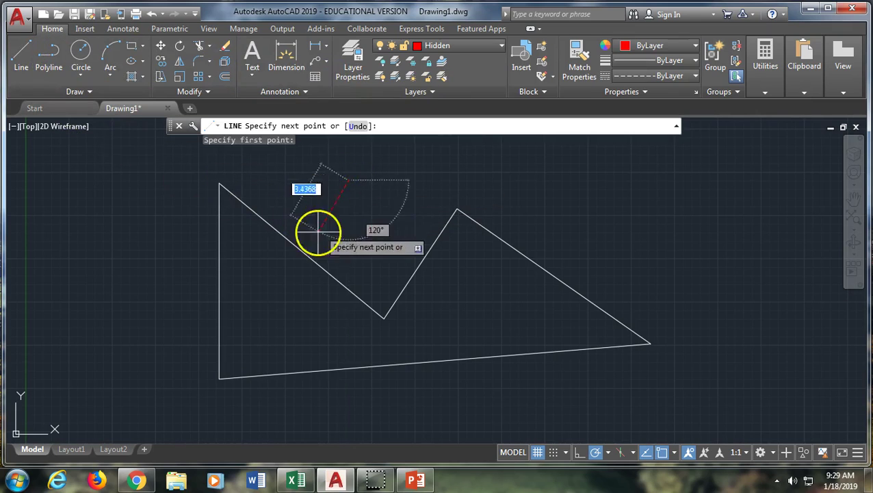
{"action": "left_click", "coordinate": [258, 303]}
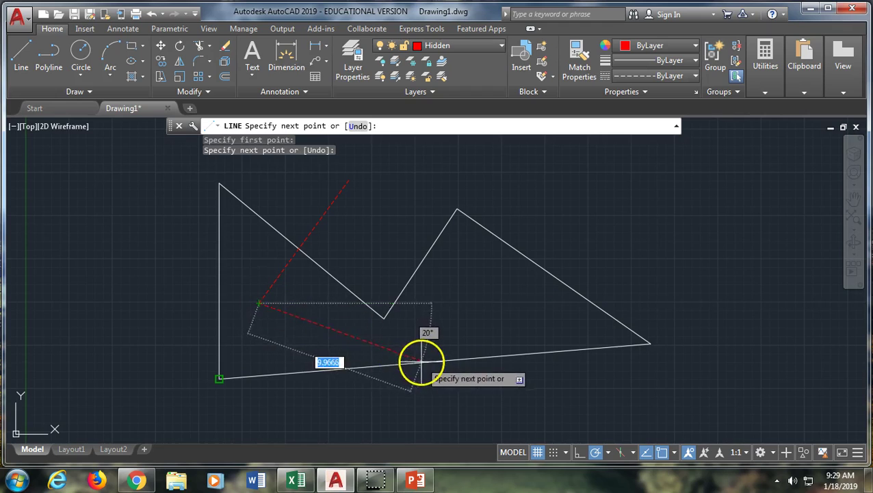
{"action": "left_click", "coordinate": [413, 399]}
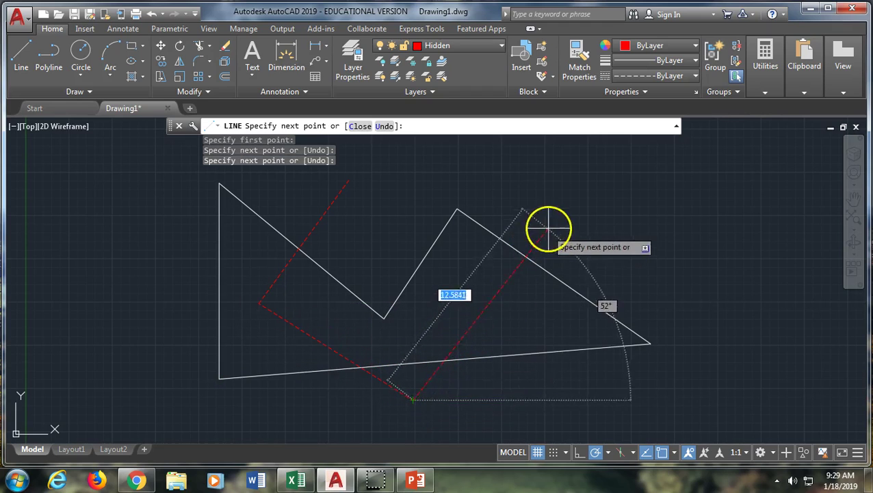
{"action": "left_click", "coordinate": [557, 209]}
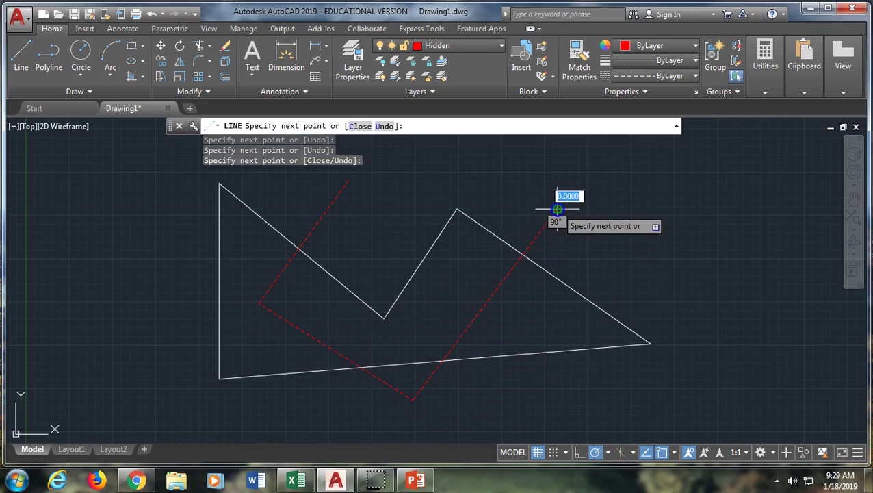
{"action": "left_click", "coordinate": [344, 180]}
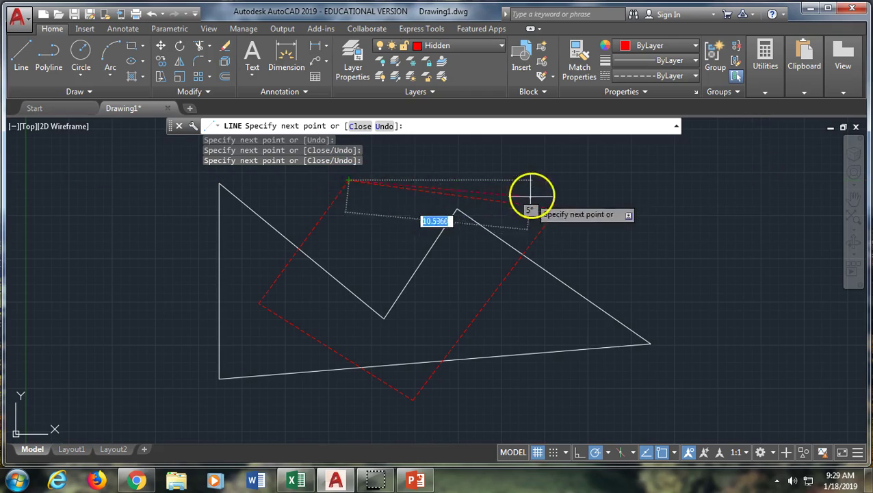
{"action": "key", "text": "Return"}
Make Dimension the current layer and draw a circle centred on the outline's lower inner corner.
{"action": "left_click", "coordinate": [469, 46]}
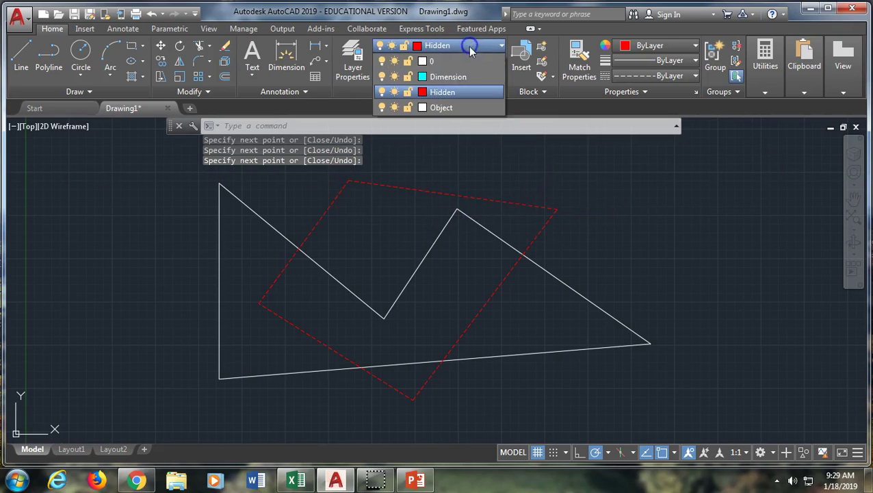
{"action": "left_click", "coordinate": [469, 78]}
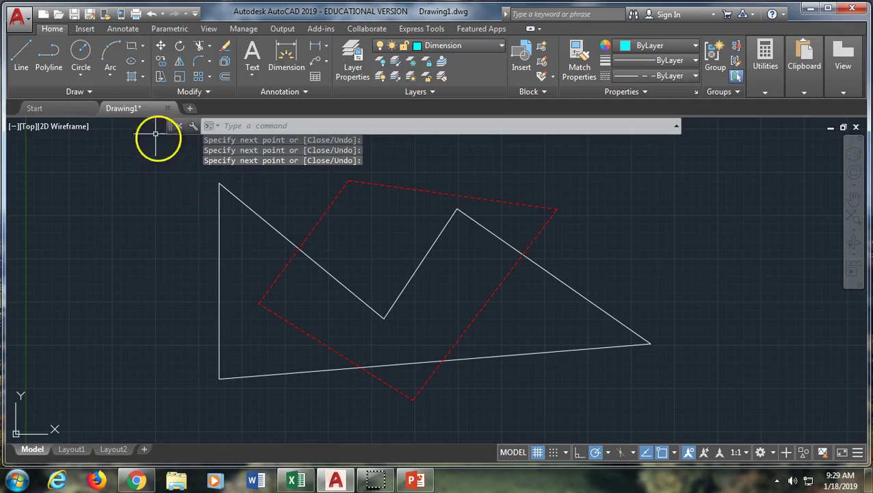
{"action": "left_click", "coordinate": [80, 53]}
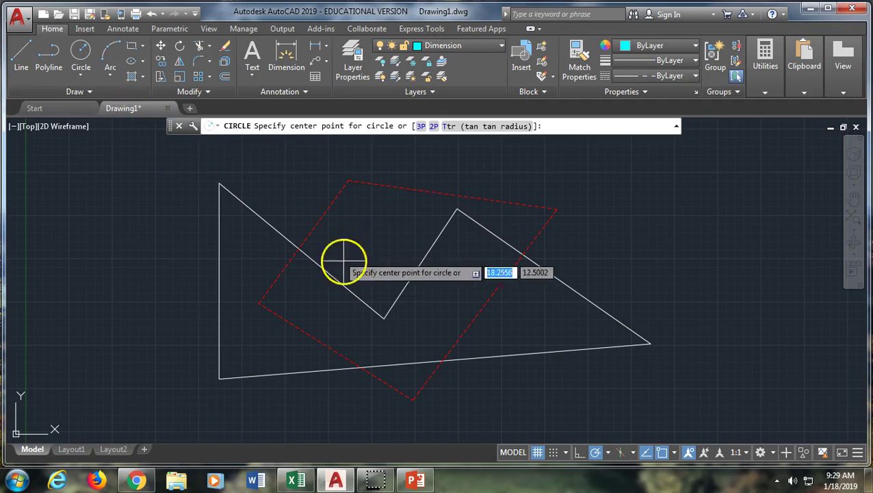
{"action": "left_click", "coordinate": [384, 318]}
{"action": "left_click", "coordinate": [371, 260]}
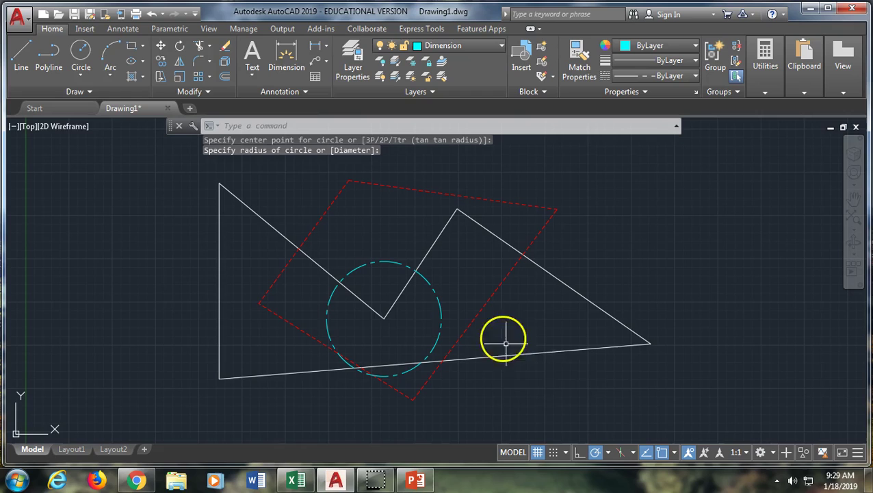